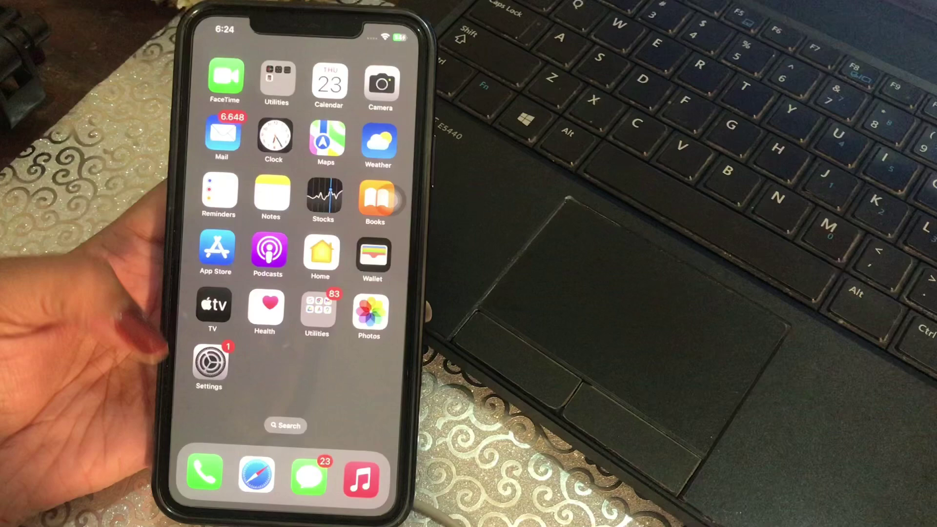
- Turn off Share Across Devices in Settings > Focus, then swipe up to the home screen
left_click(210, 364)
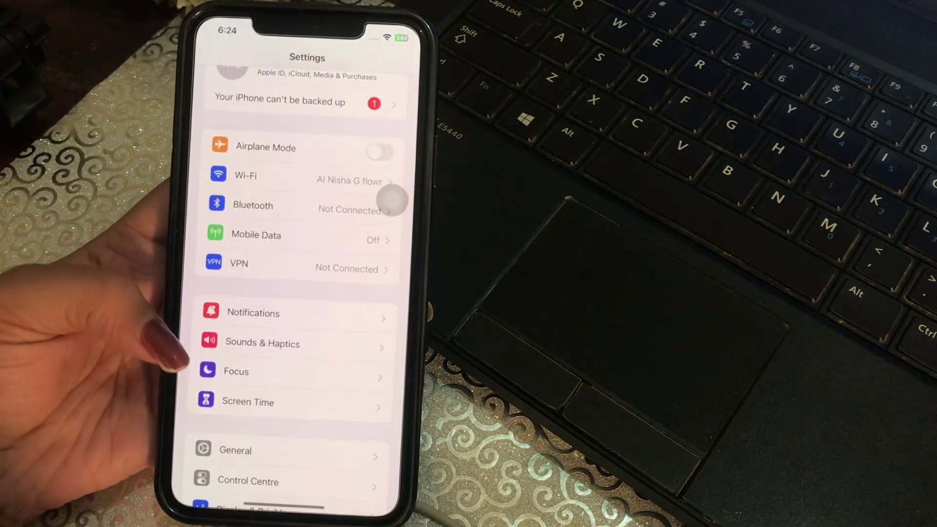
scroll(293, 293, "down", 2)
left_click(242, 300)
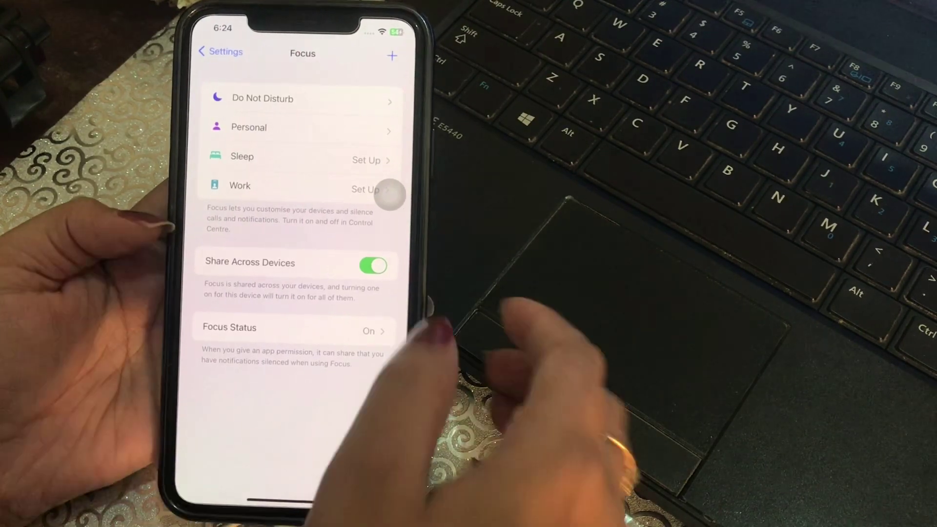
left_click(375, 267)
left_click_drag(288, 504, 344, 366)
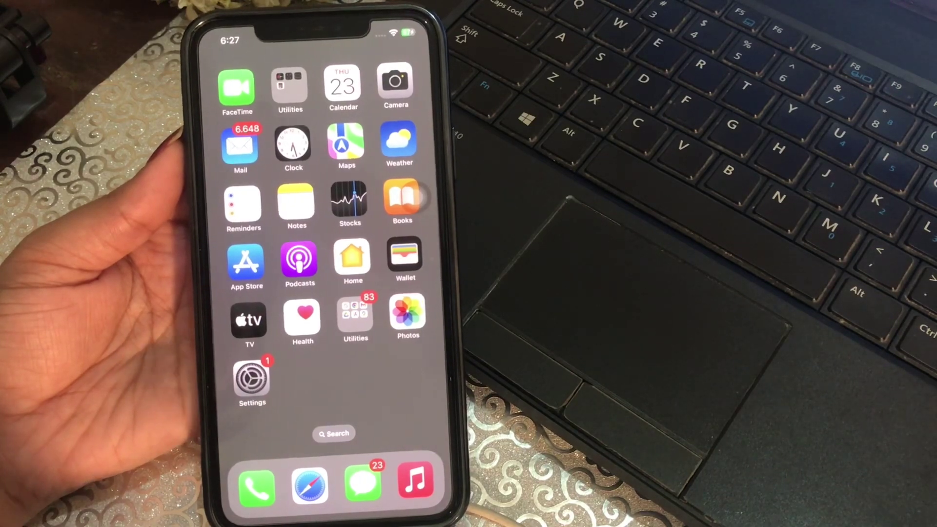
- Switch off Allow Repeated Calls in Focus > Do Not Disturb > People
left_click(249, 369)
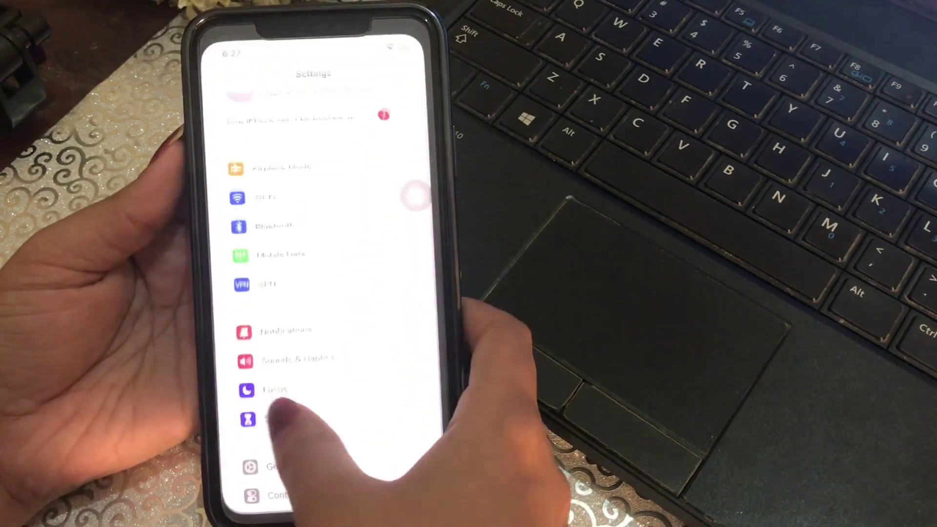
scroll(323, 440, "down", 2)
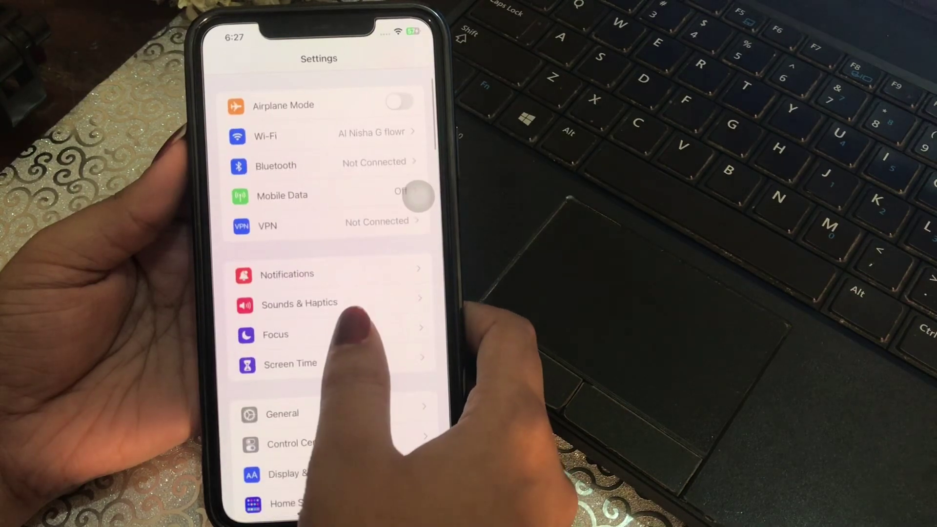
left_click(344, 330)
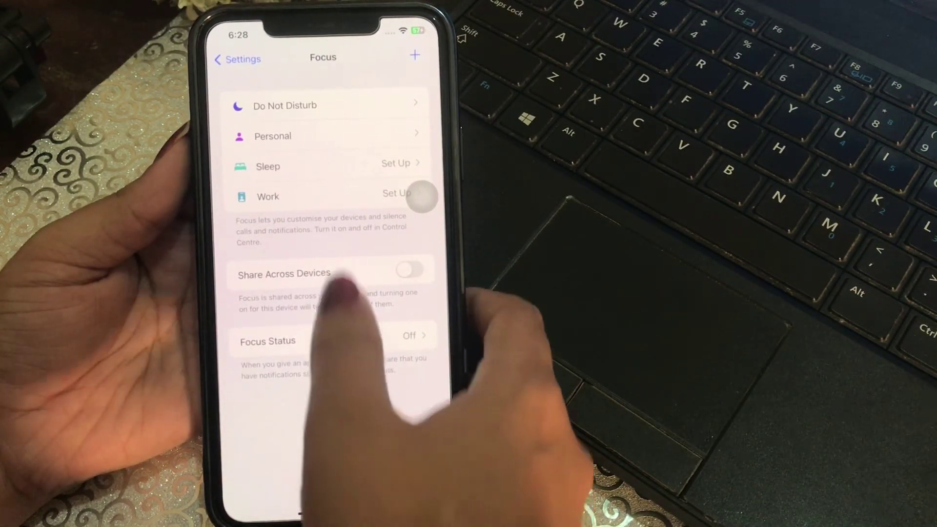
left_click(415, 56)
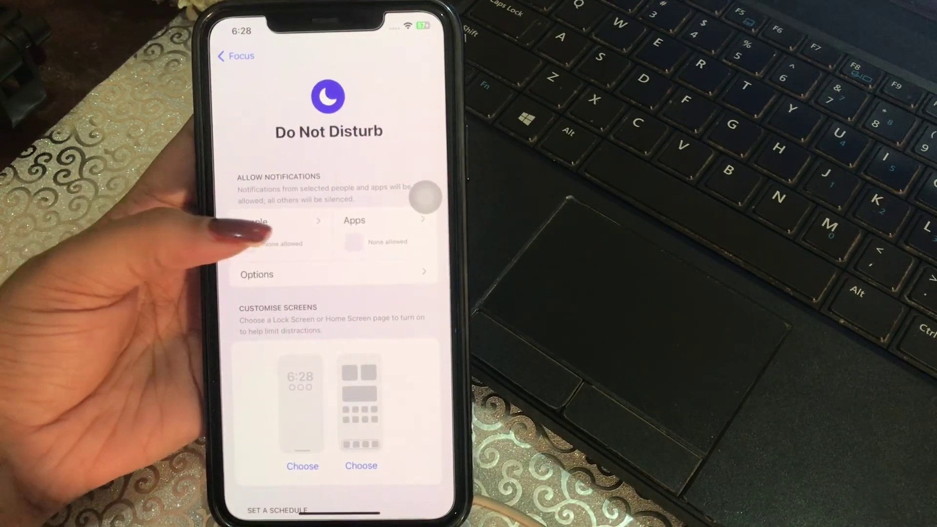
left_click(252, 222)
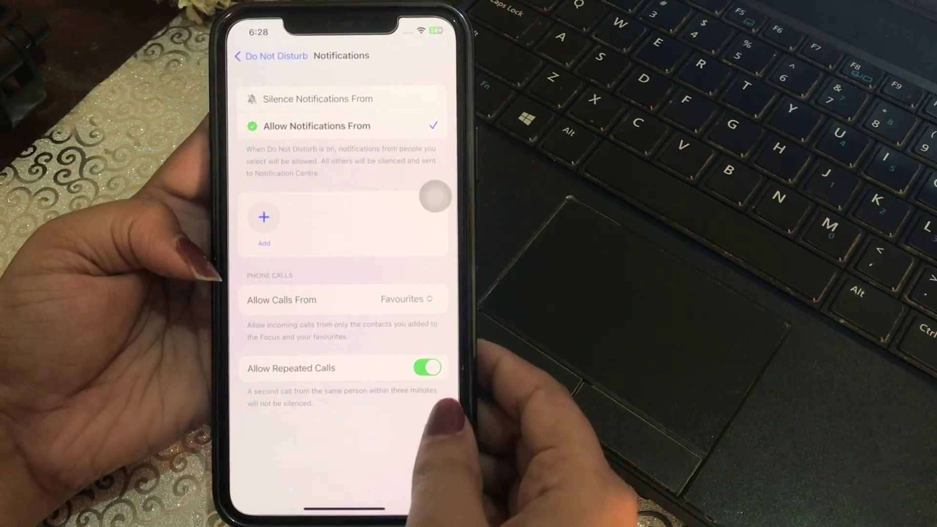
left_click(428, 368)
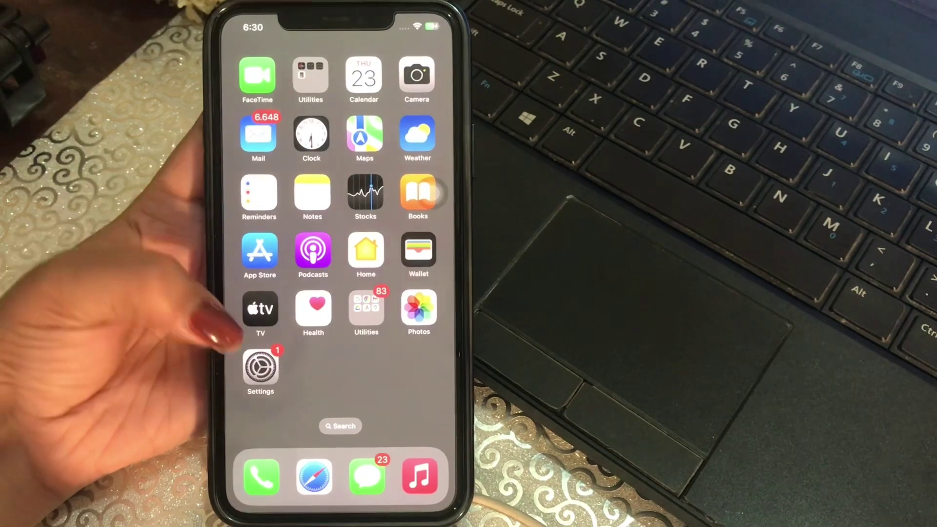
left_click(261, 368)
scroll(242, 351, "down", 3)
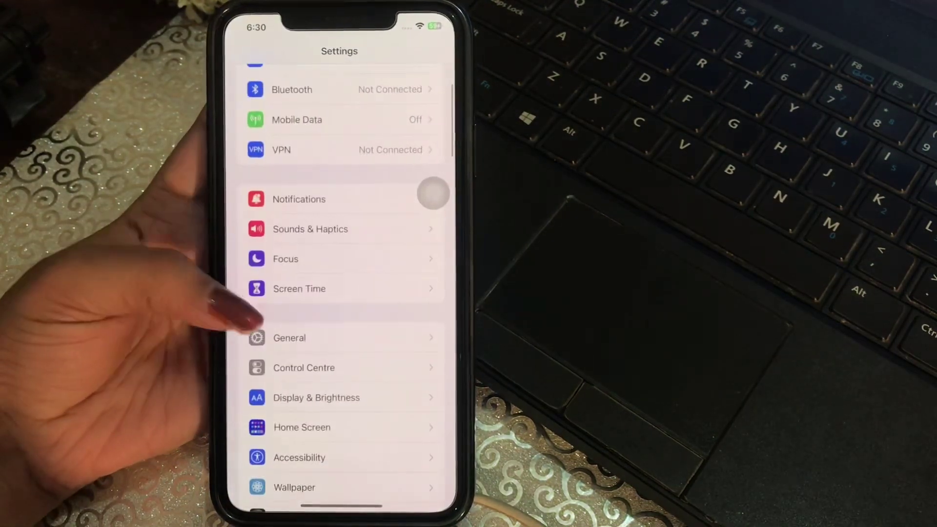
left_click(287, 294)
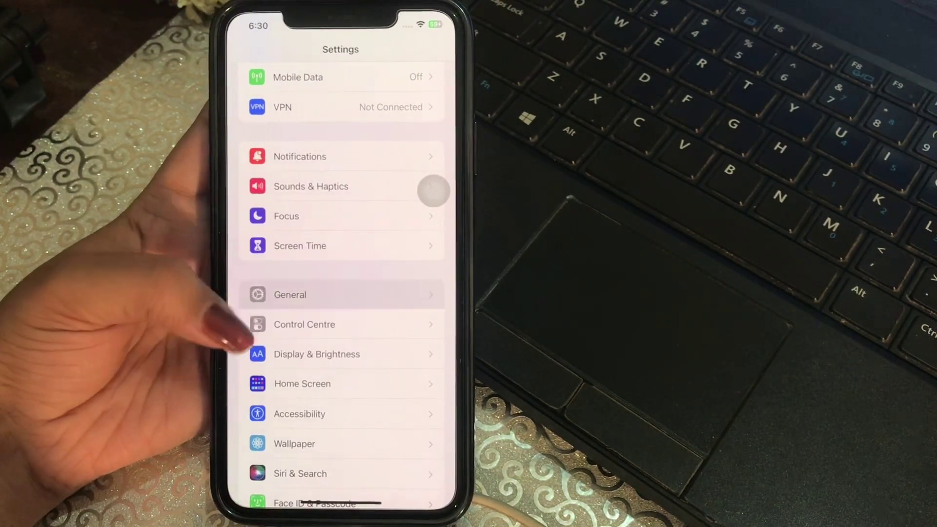
scroll(338, 293, "down", 5)
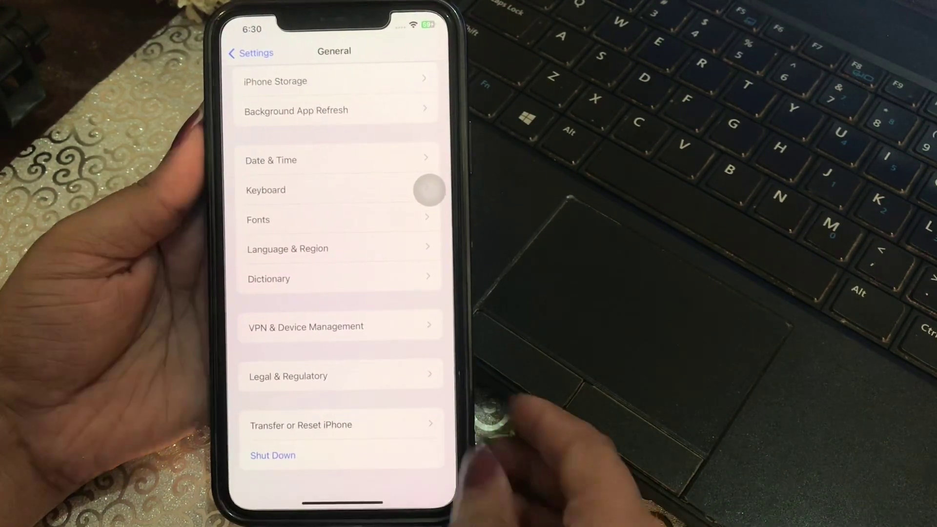
left_click(422, 426)
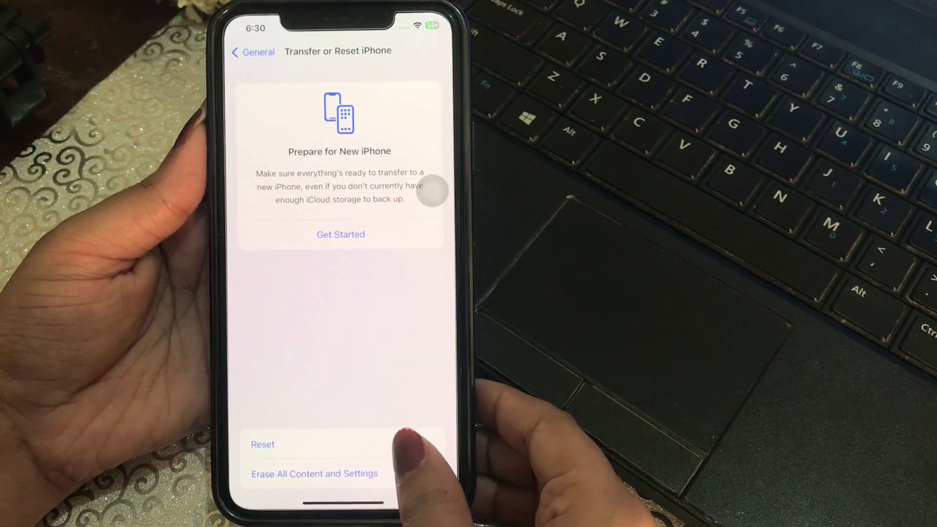
left_click(410, 444)
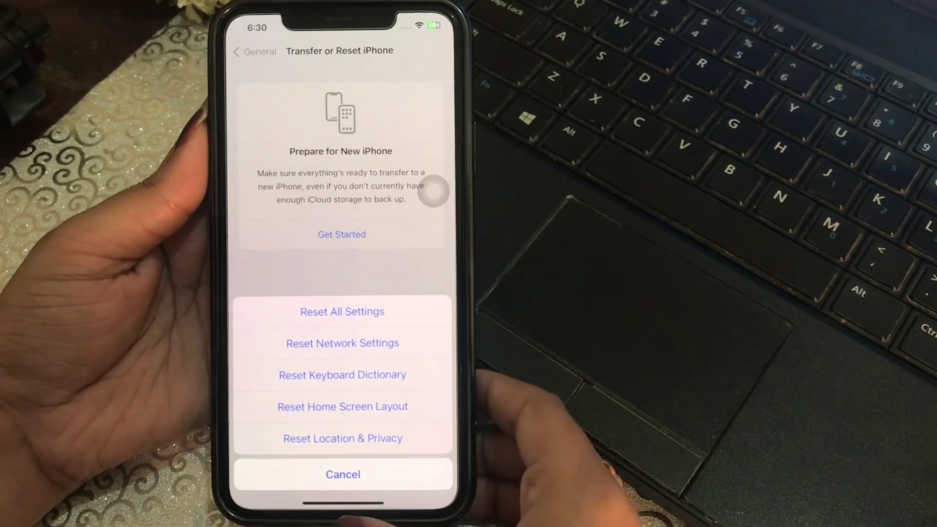
left_click_drag(343, 503, 428, 366)
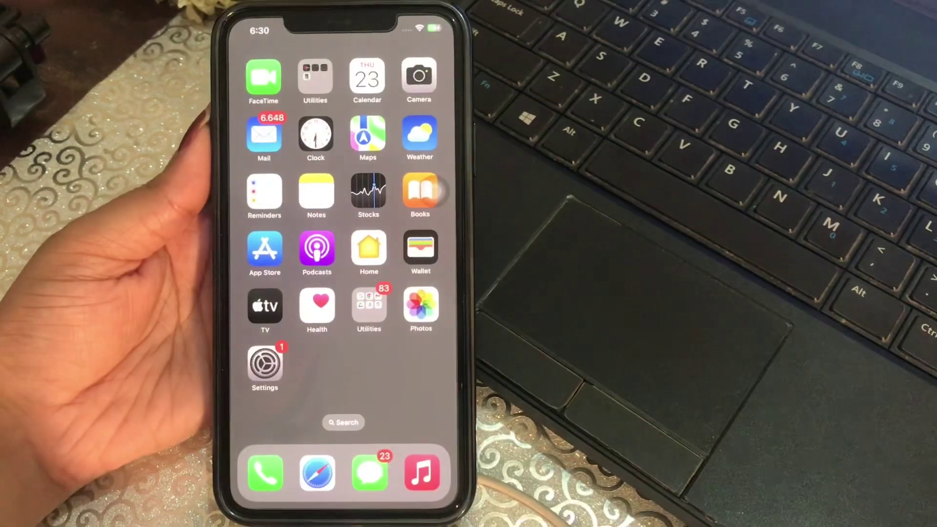